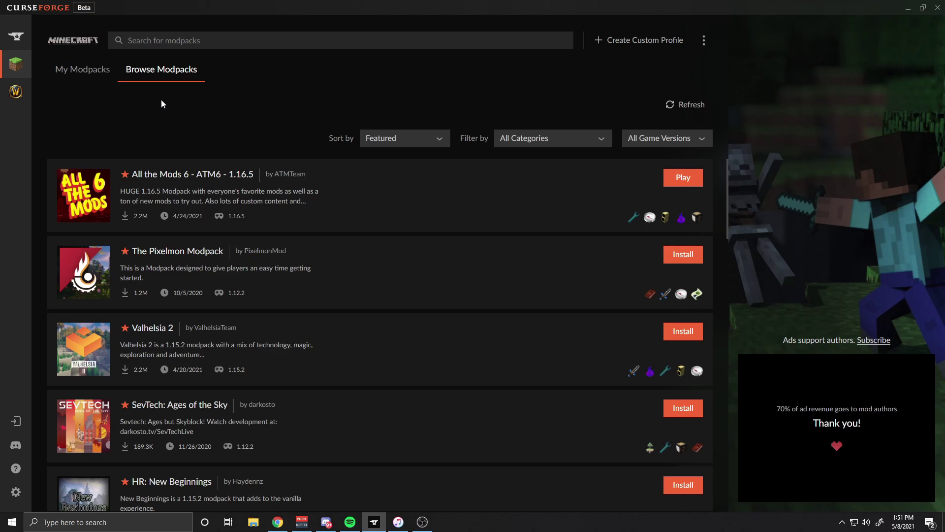
# Switch to My Modpacks and dismiss the Create Custom Profile dialog without creating anything.
pyautogui.click(103, 80)
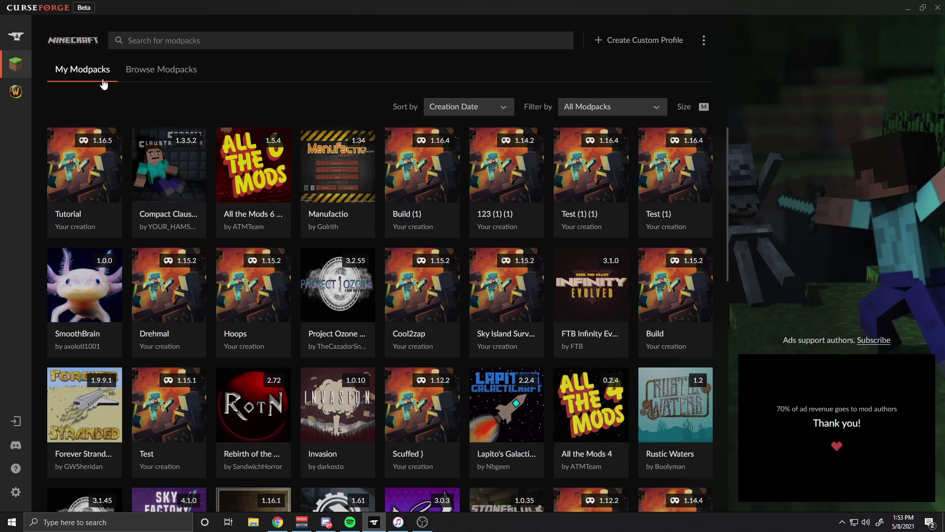
pyautogui.click(642, 45)
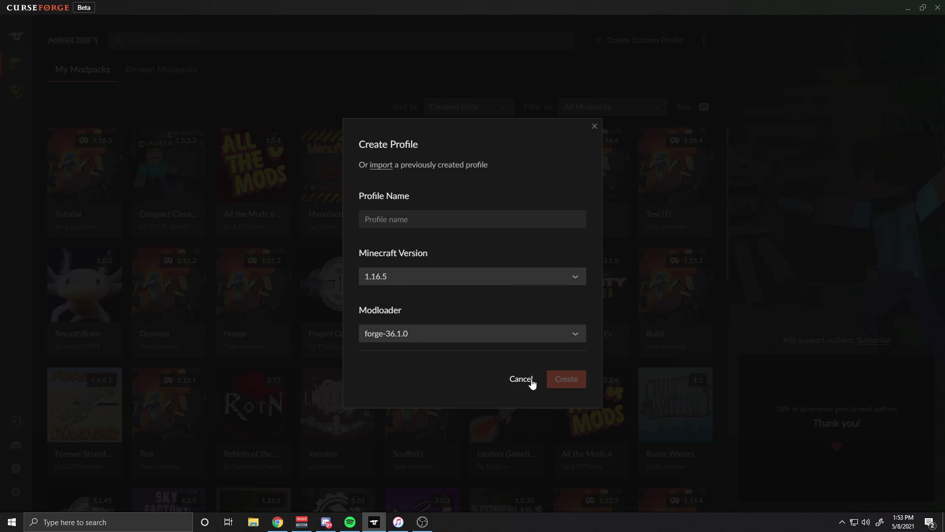
pyautogui.click(522, 381)
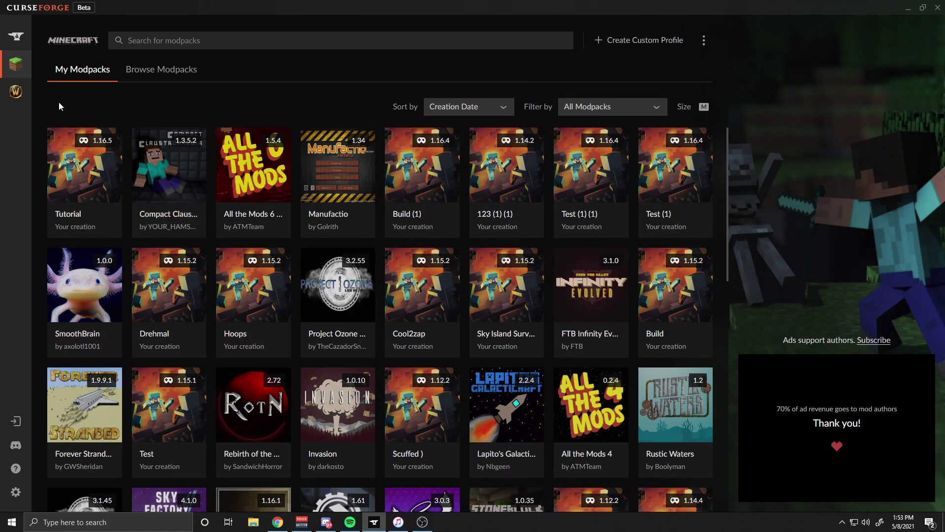
pyautogui.moveTo(68, 170)
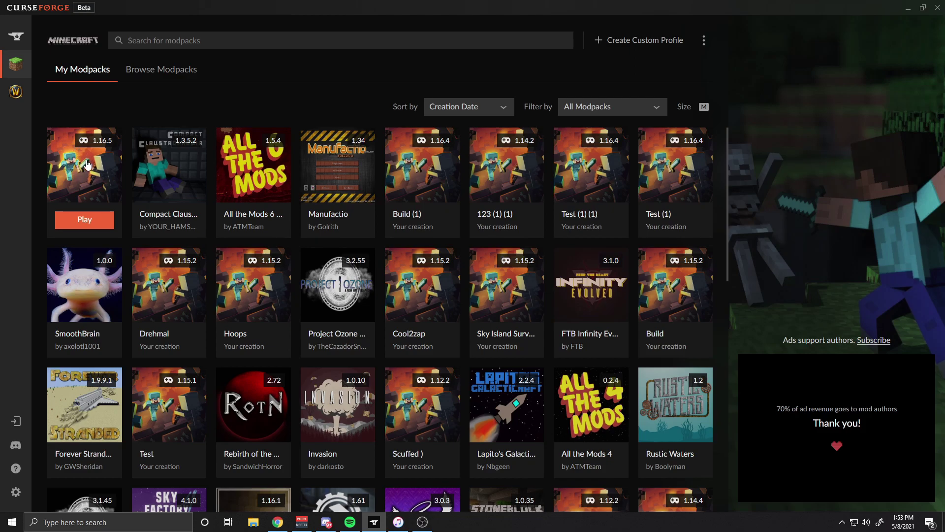
# Open the Tutorial modpack, peek at Add More Content, and return to its three installed mods.
pyautogui.click(87, 164)
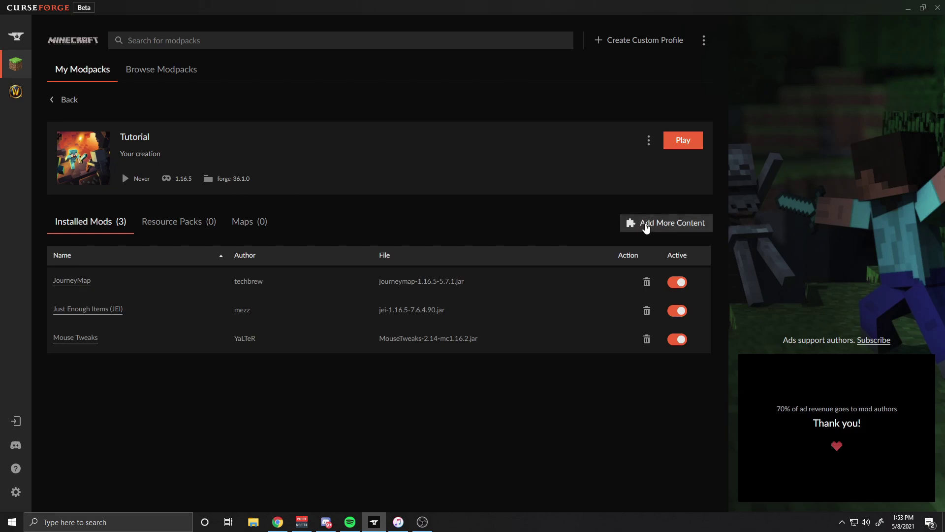
pyautogui.click(647, 228)
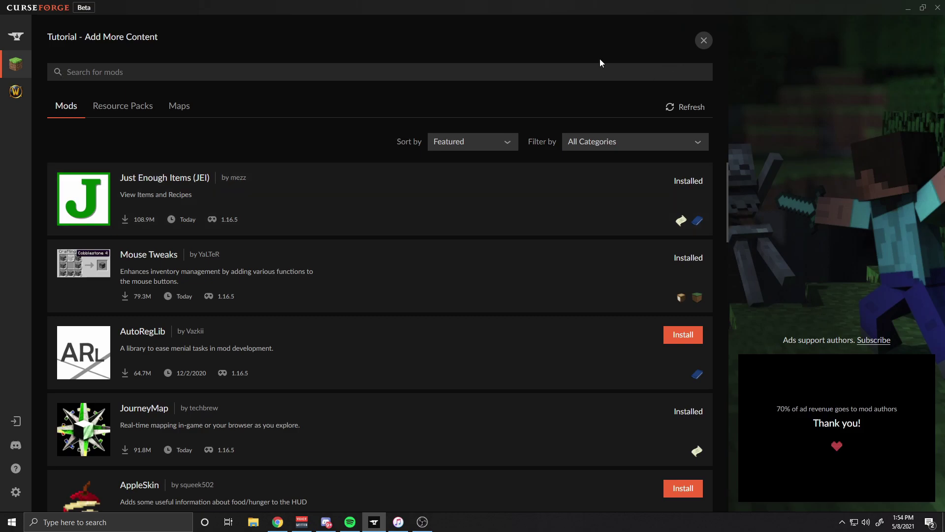
pyautogui.click(702, 42)
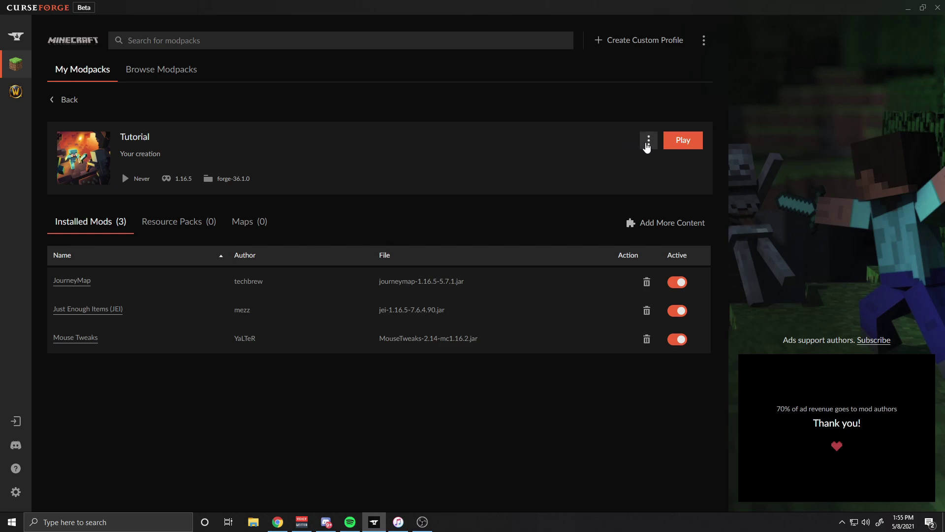
# Export the Tutorial profile with package version 1.0 as Tutorial-1.0.zip.
pyautogui.click(649, 141)
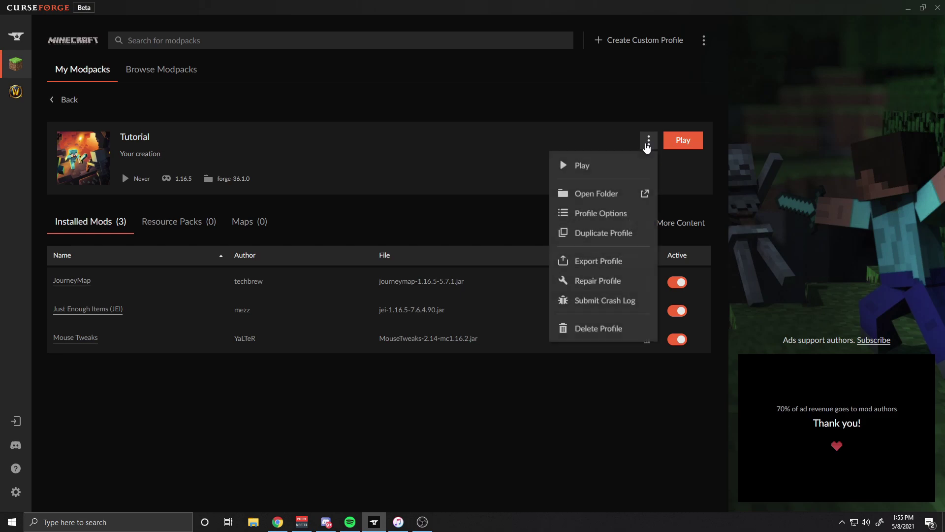
pyautogui.click(610, 261)
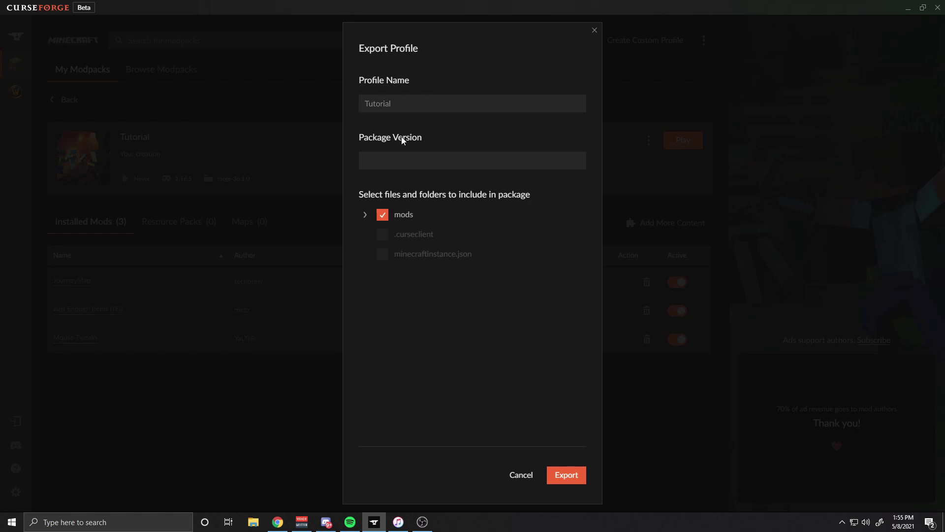
pyautogui.click(383, 157)
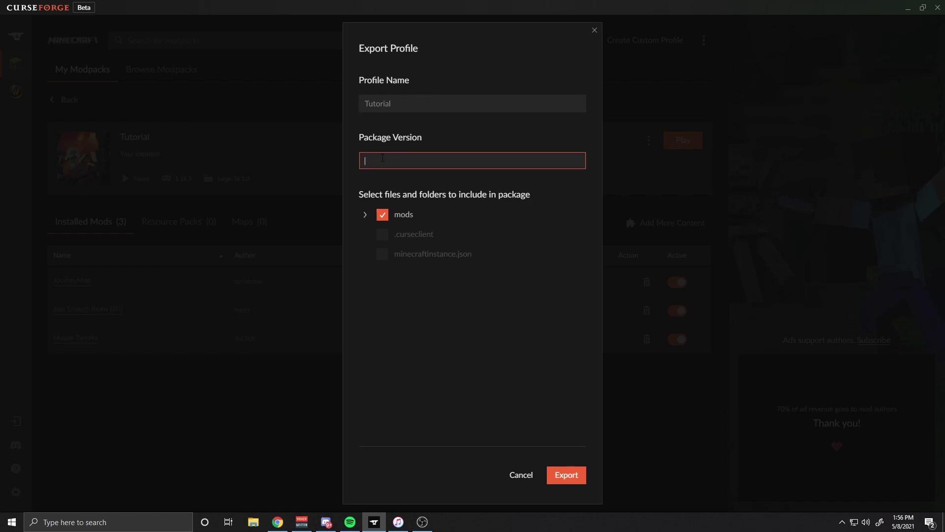
pyautogui.write('1.0')
pyautogui.click(563, 475)
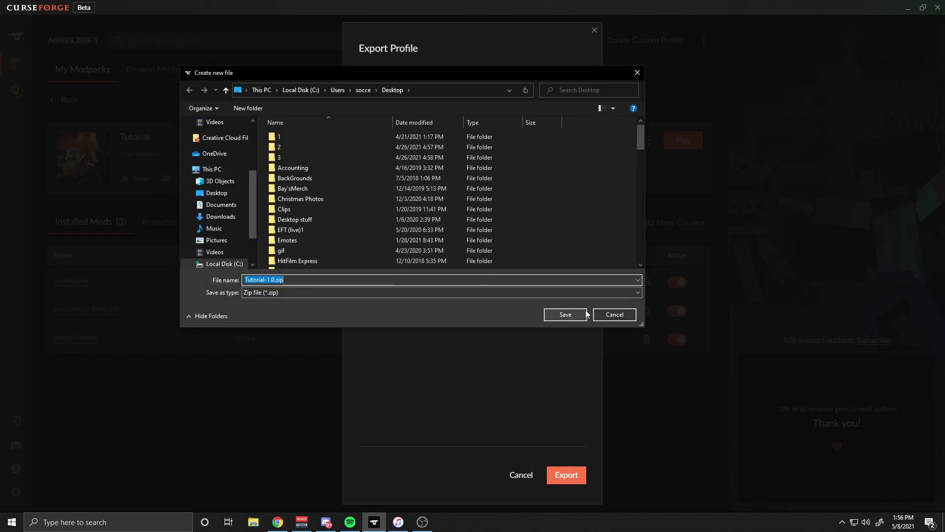
pyautogui.click(629, 317)
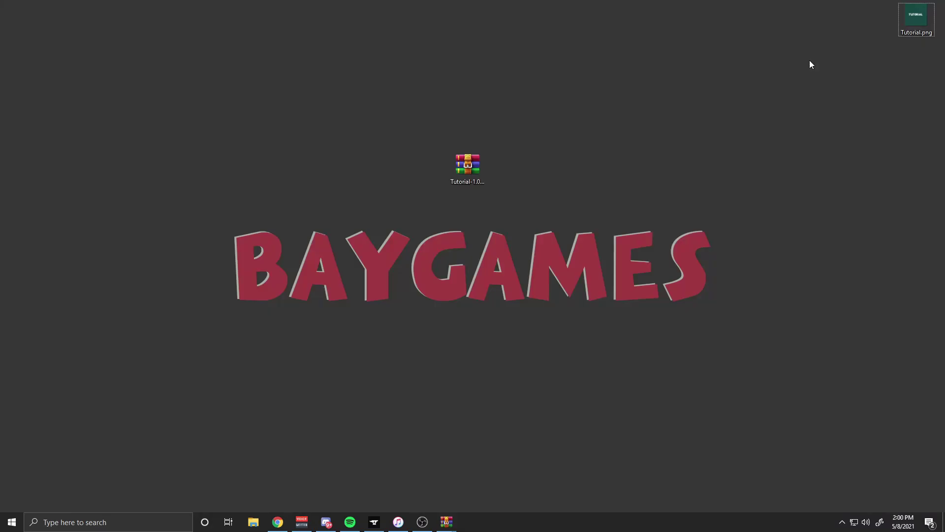
pyautogui.click(468, 160)
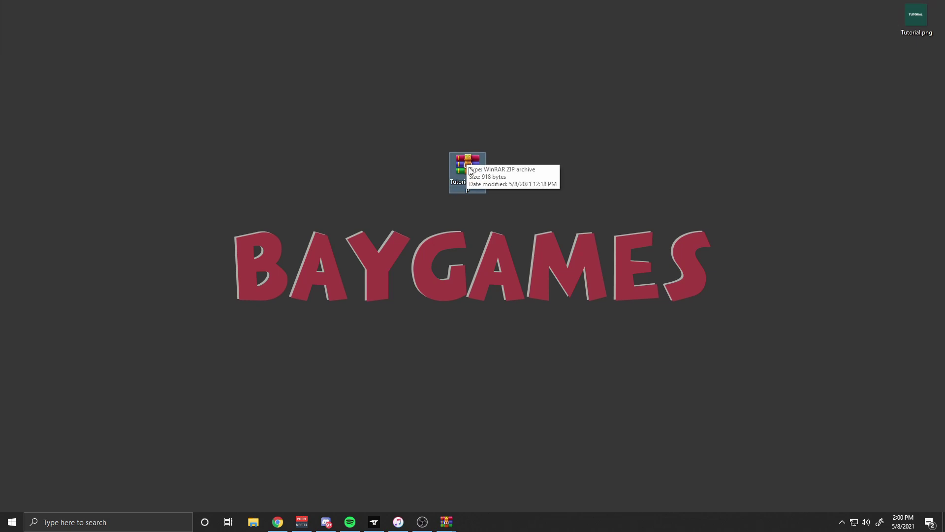
pyautogui.doubleClick(468, 169)
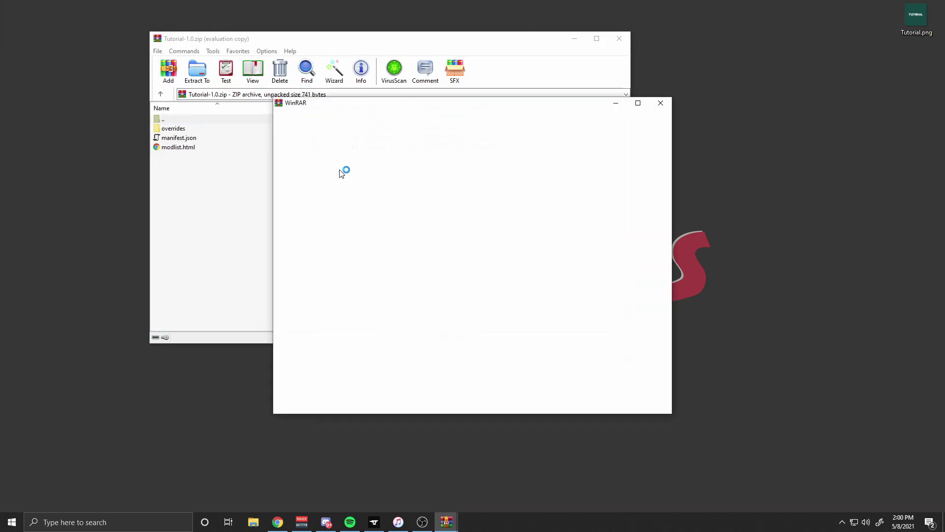
pyautogui.click(660, 103)
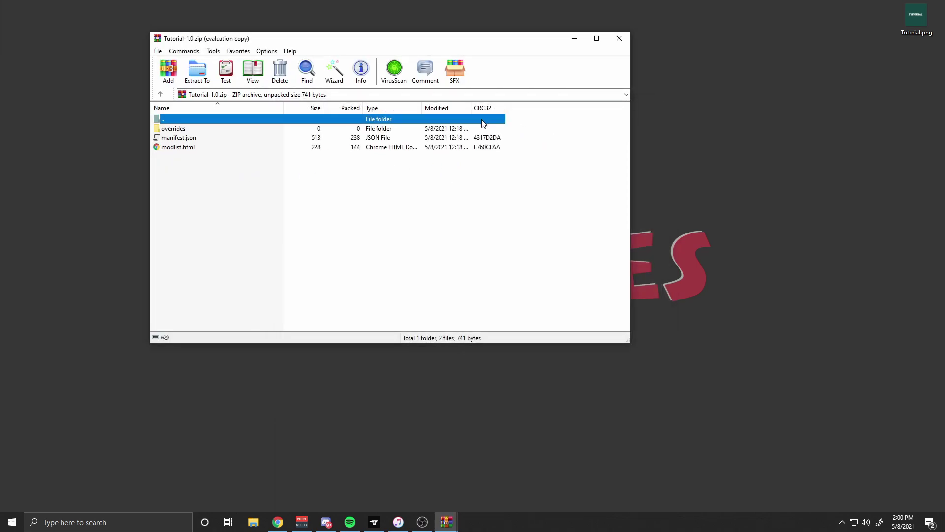
pyautogui.click(175, 149)
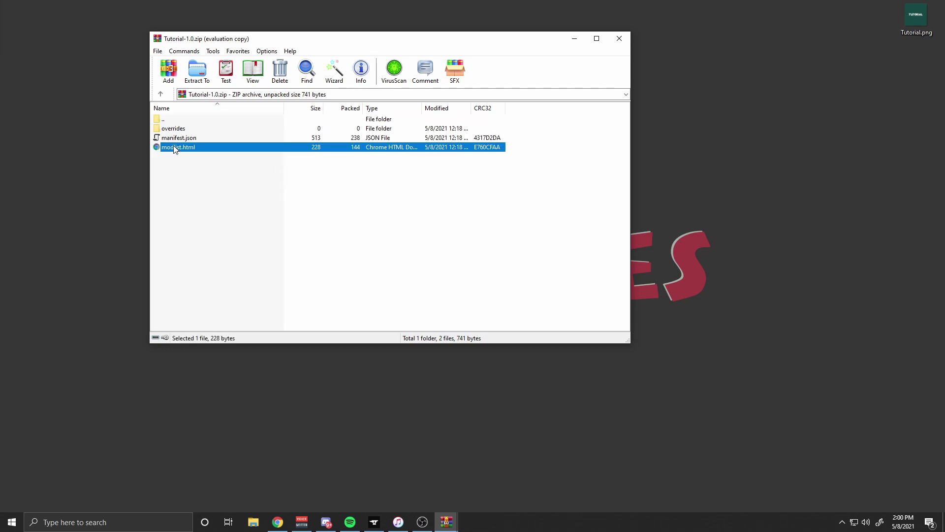
pyautogui.doubleClick(175, 148)
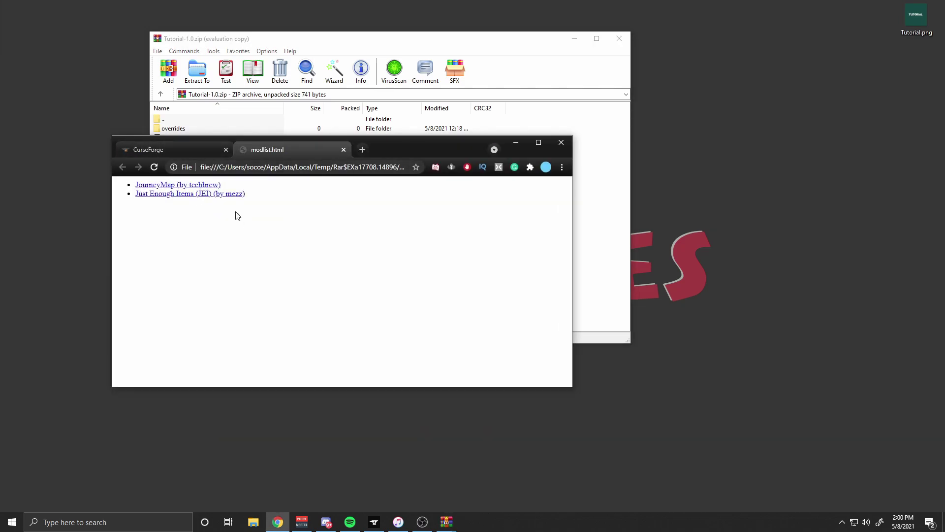
pyautogui.click(516, 142)
pyautogui.click(574, 39)
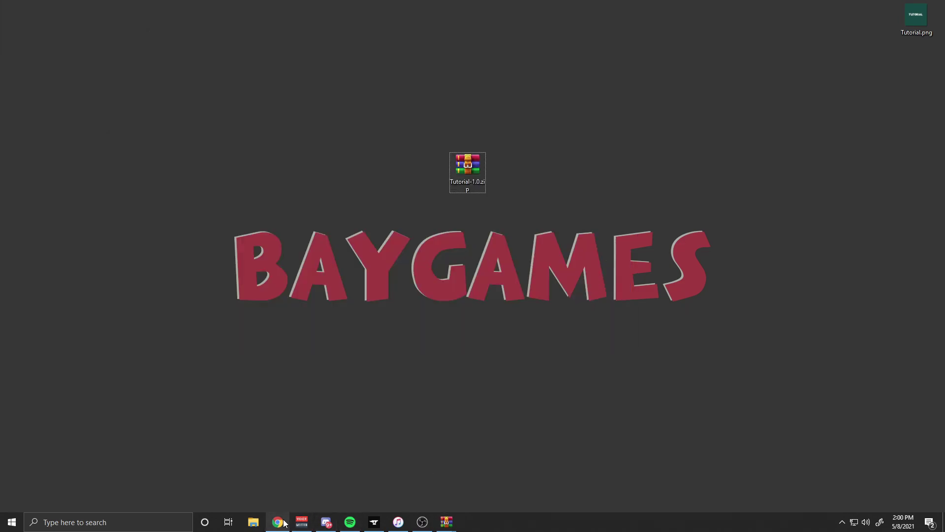
# Start a new project on the CurseForge website with Minecraft selected as its game.
pyautogui.moveTo(277, 522)
pyautogui.click(279, 495)
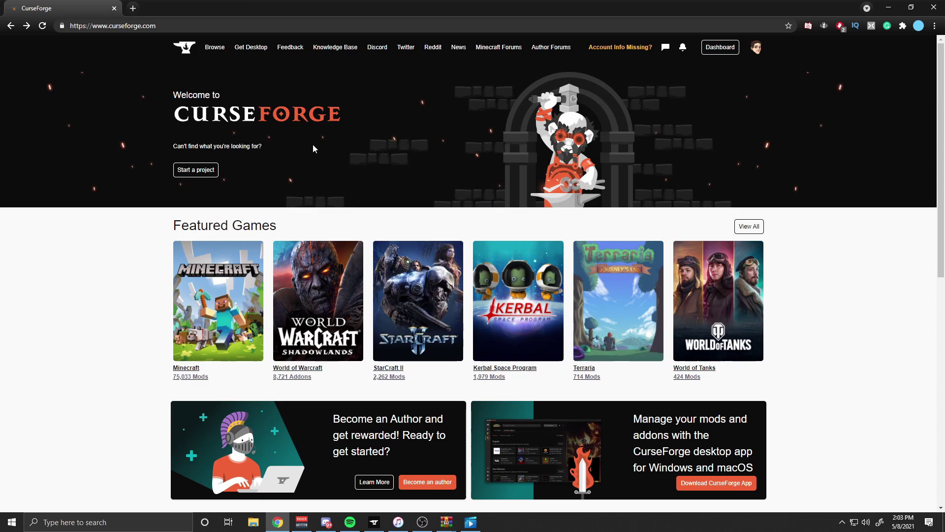
pyautogui.click(199, 173)
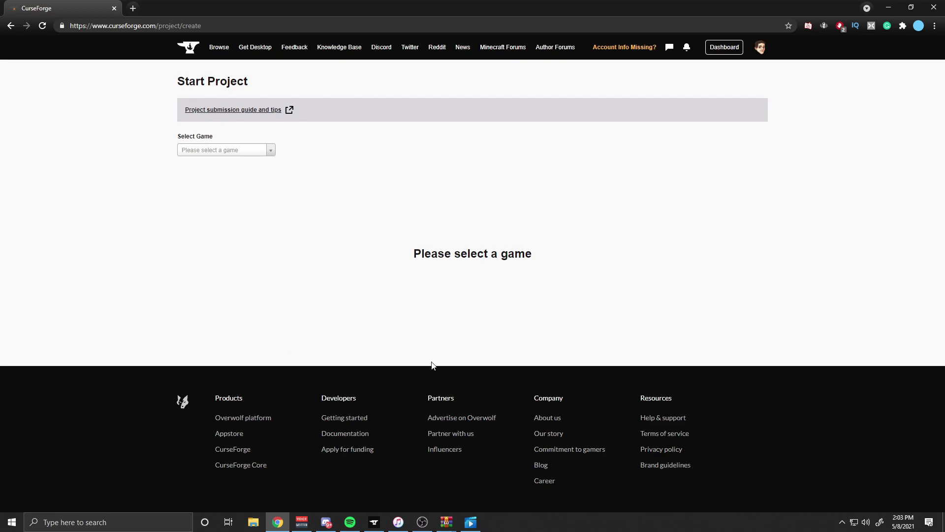
pyautogui.click(216, 151)
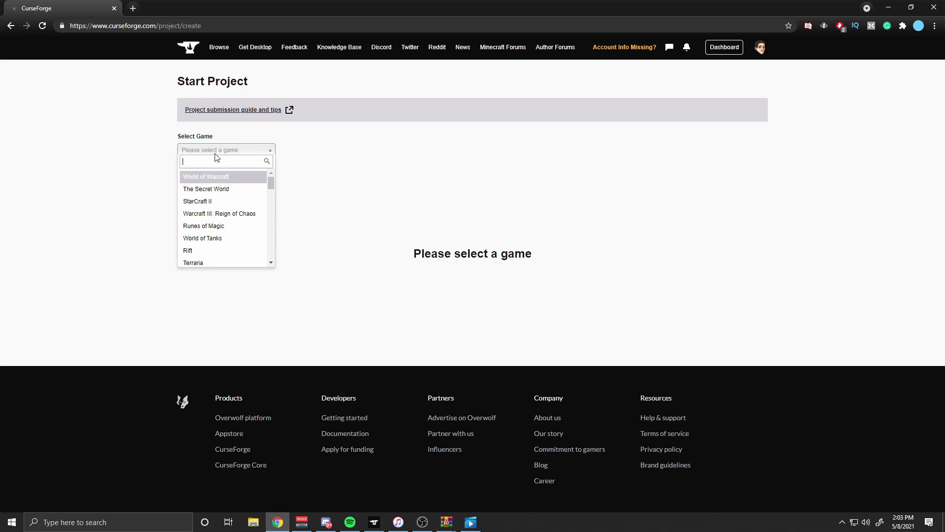
pyautogui.write('mine')
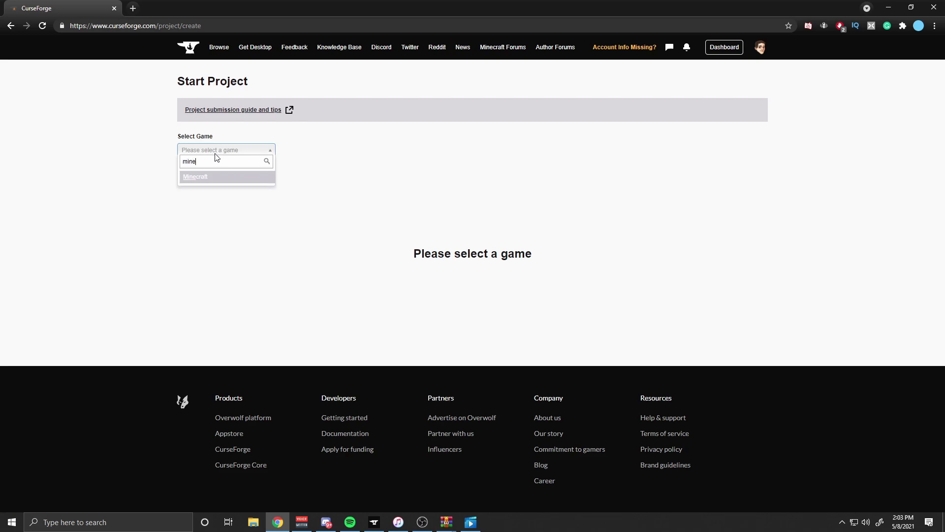
pyautogui.click(204, 176)
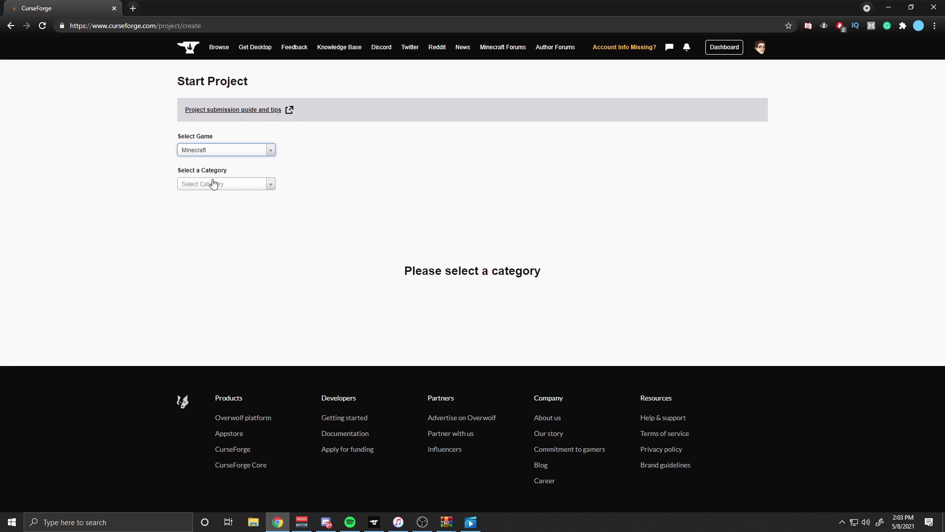
pyautogui.click(211, 184)
# Choose the Modpacks category and name the project 'Tutorial Bay'.
pyautogui.click(211, 224)
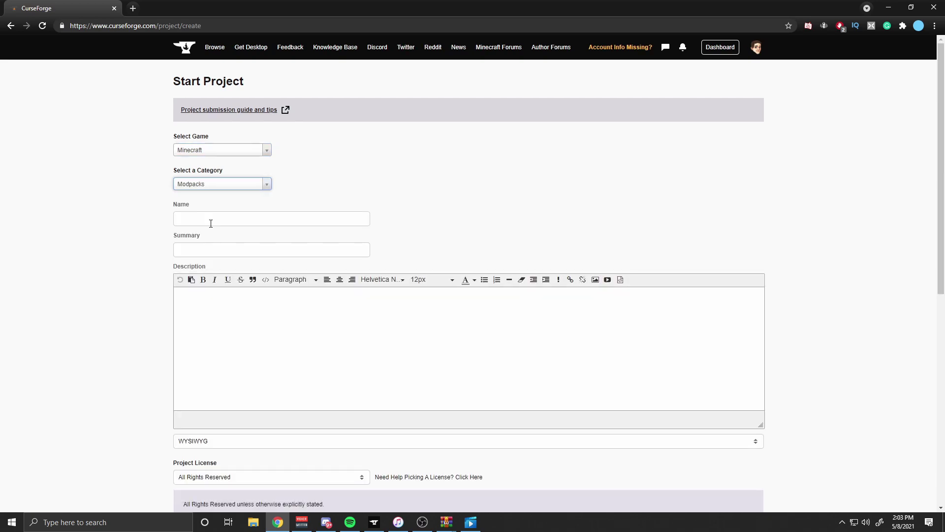
pyautogui.click(210, 224)
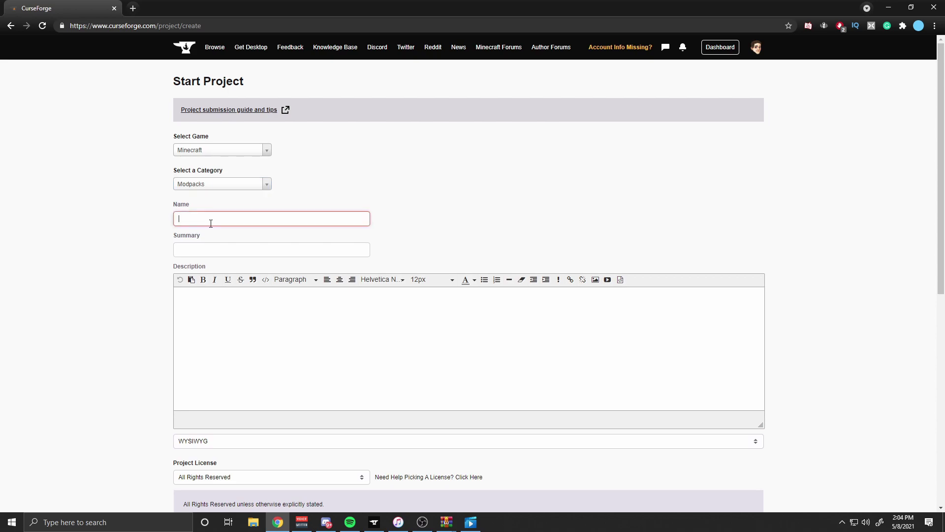
pyautogui.write('Tutorial')
pyautogui.write('Bay')
# Enter 'Tutorial' as both the project summary and the description.
pyautogui.click(207, 251)
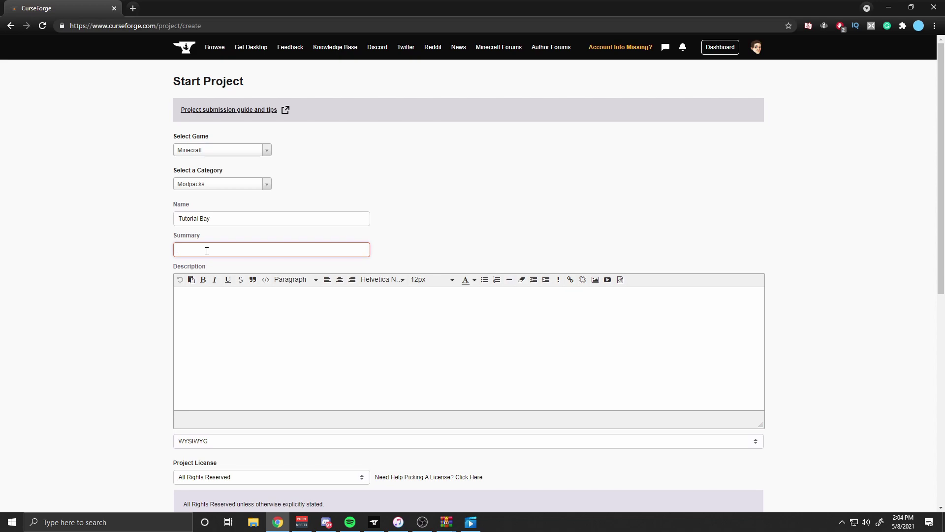
pyautogui.write('Tutorial')
pyautogui.click(684, 51)
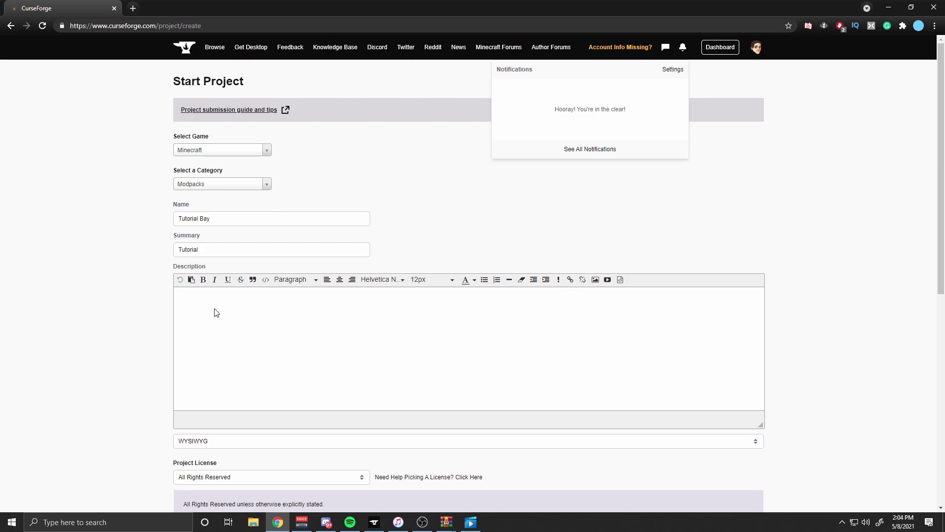
pyautogui.write('Tutorial')
# Set the project's primary category to Tech.
pyautogui.scroll(-3, 125, 340)
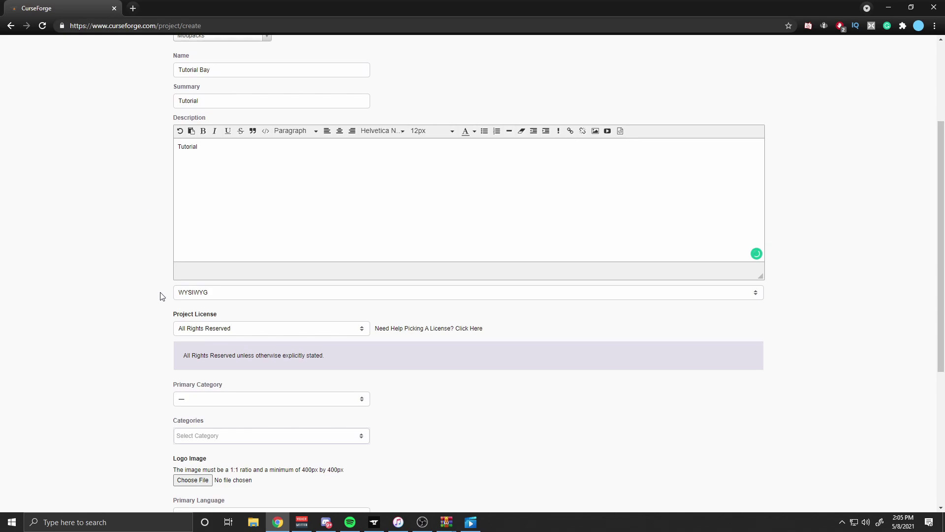
pyautogui.scroll(-3, 160, 295)
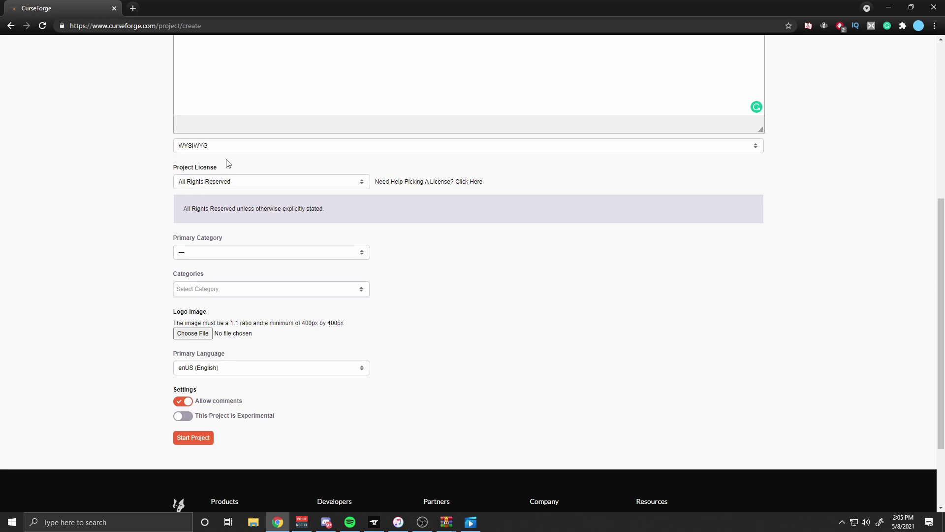
pyautogui.click(190, 258)
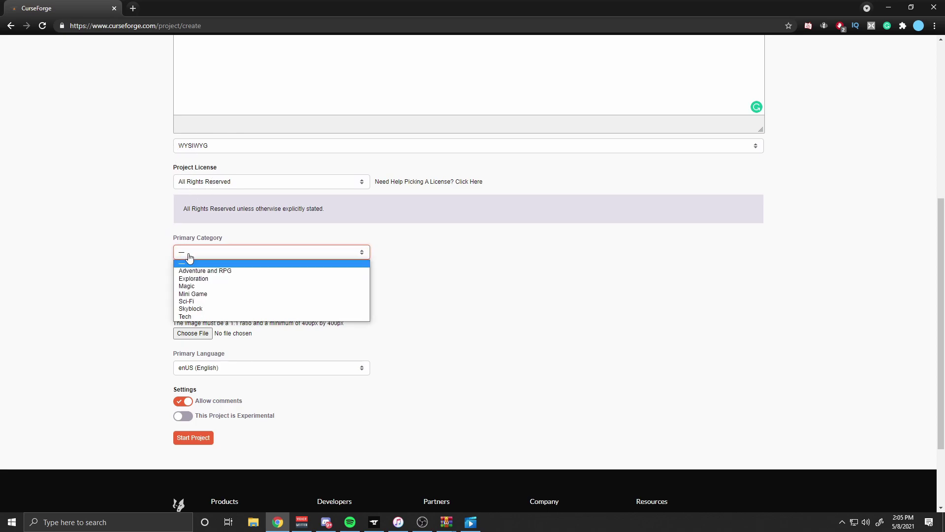
pyautogui.click(194, 316)
# Add Hardcore and Exploration as additional project categories.
pyautogui.click(192, 291)
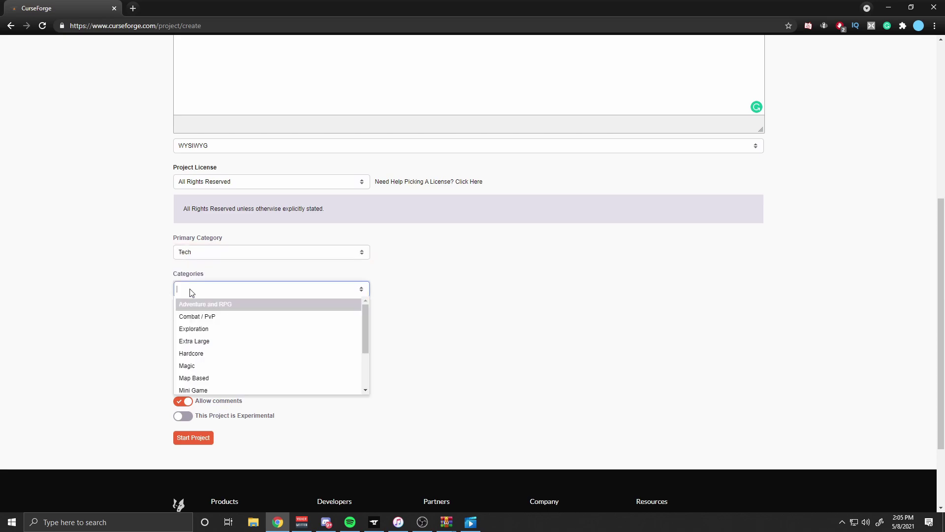
pyautogui.click(202, 354)
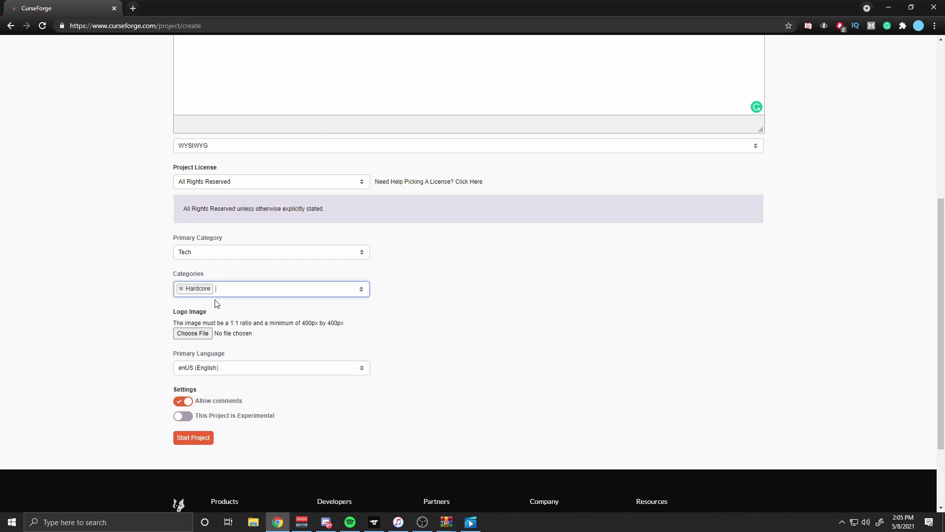
pyautogui.click(219, 289)
pyautogui.click(204, 328)
pyautogui.click(258, 336)
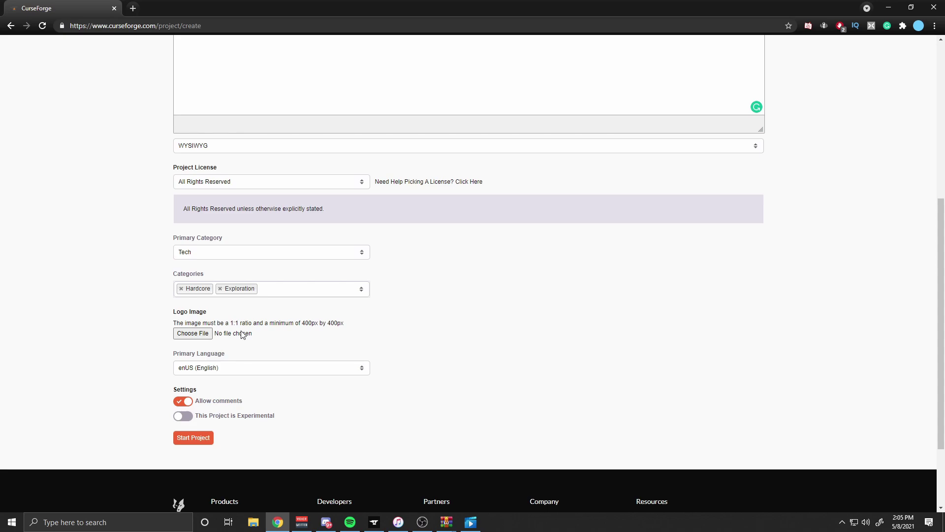
# Drop Tutorial.png in as the logo image and create the Tutorial Bay project.
pyautogui.moveTo(416, 5); pyautogui.dragTo(401, 25)
pyautogui.scroll(-5, 420, 202)
pyautogui.scroll(1, 416, 181)
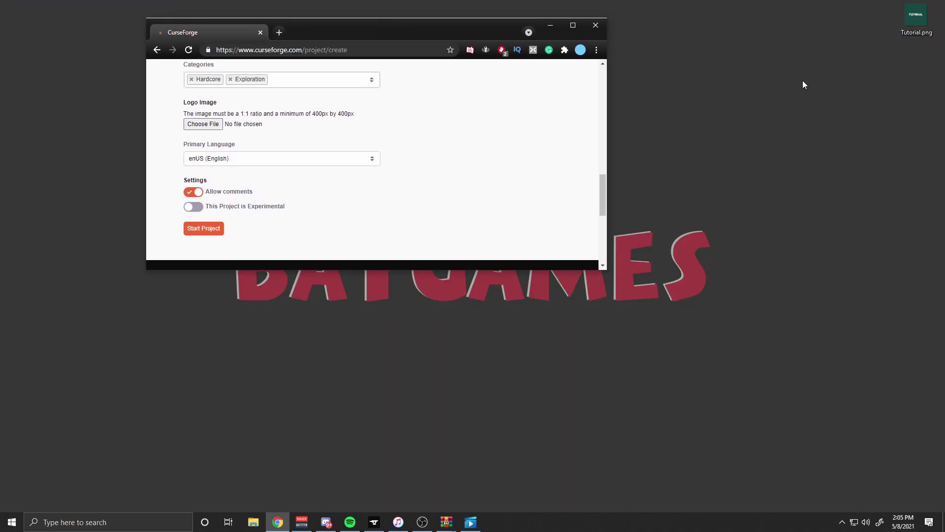
pyautogui.moveTo(918, 20); pyautogui.dragTo(894, 47)
pyautogui.moveTo(746, 129); pyautogui.dragTo(198, 127)
pyautogui.press('super+Up')
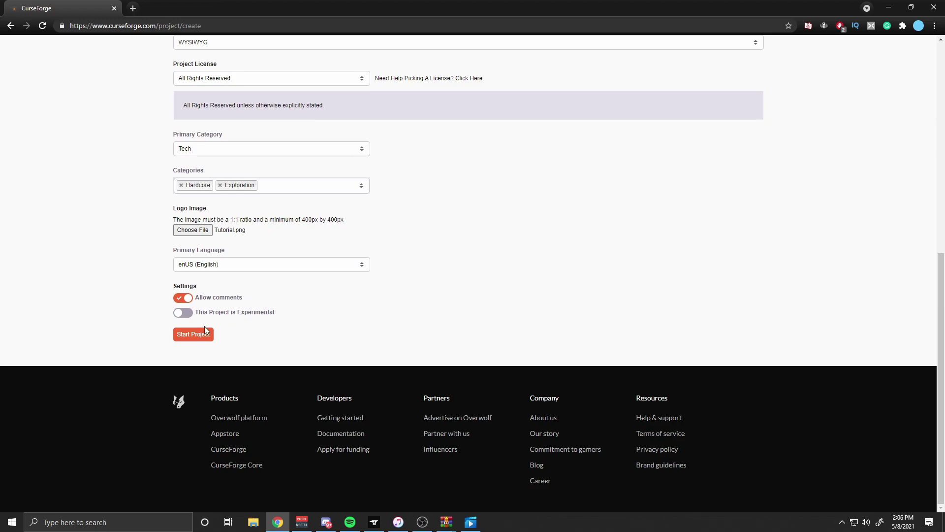
pyautogui.click(194, 337)
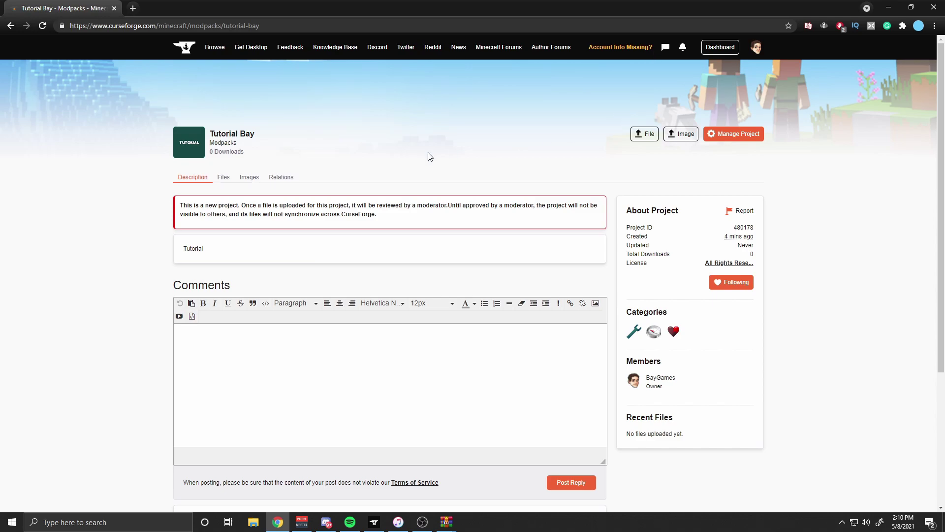
# Open the Tutorial Bay file upload form and drop Tutorial-1.0.zip onto it.
pyautogui.click(647, 136)
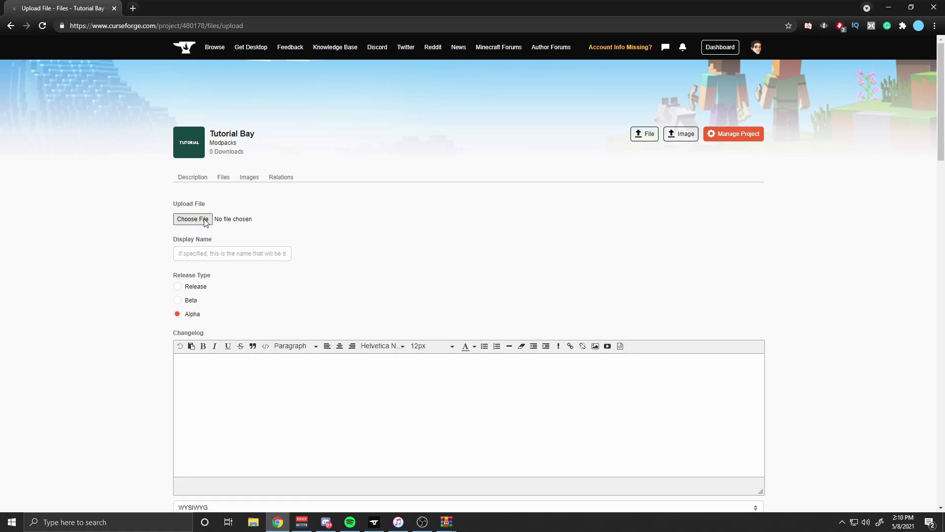
pyautogui.moveTo(412, 3); pyautogui.dragTo(665, 210)
pyautogui.scroll(-2, 586, 296)
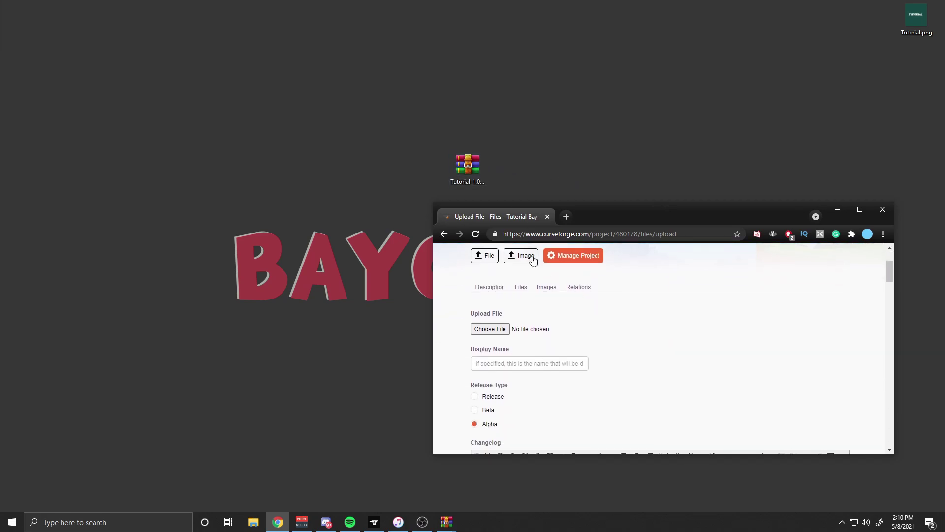
pyautogui.moveTo(468, 170); pyautogui.dragTo(487, 328)
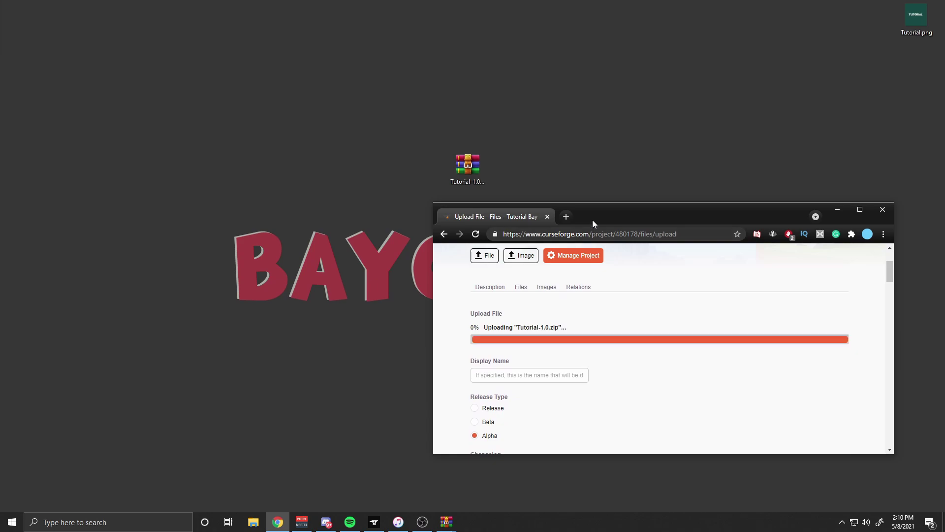
pyautogui.moveTo(592, 220); pyautogui.dragTo(483, 13)
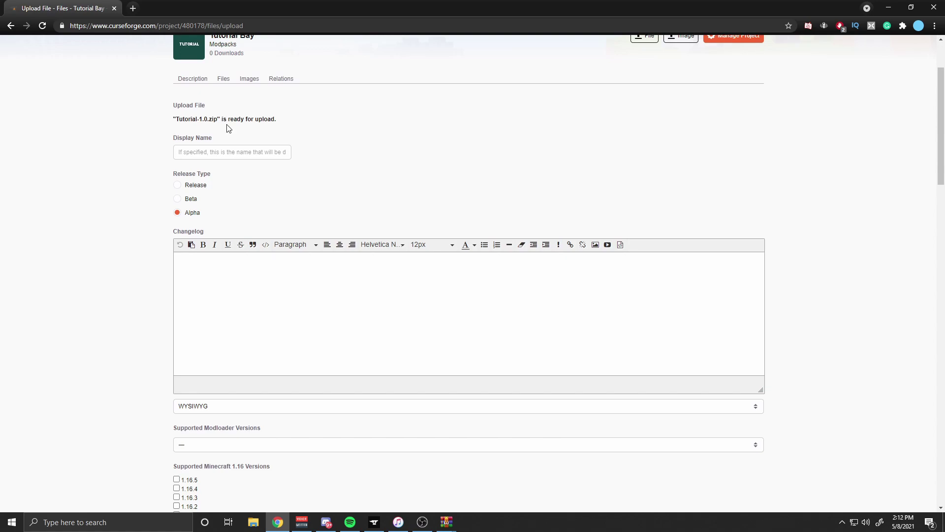
# Give the upload display name 'Tutorial Bay', type Release, and changelog 'New Upload'.
pyautogui.click(229, 151)
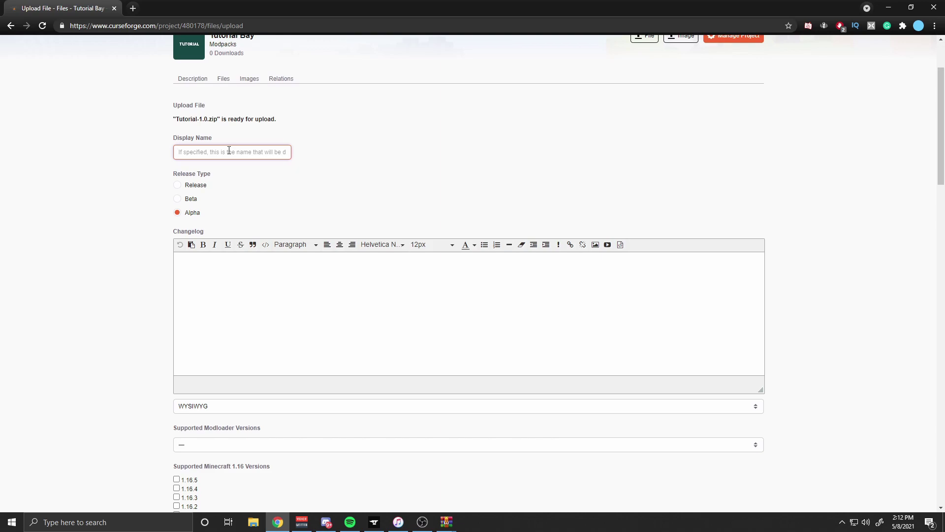
pyautogui.write('Tutorial Bay')
pyautogui.click(195, 187)
pyautogui.click(187, 186)
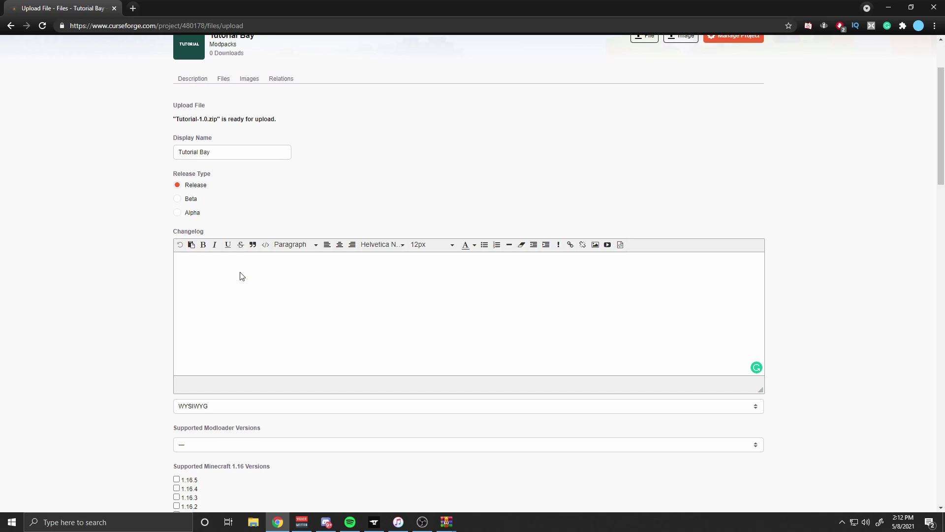
pyautogui.write('New Upload')
# Mark the file as supporting Minecraft 1.16.5 and submit it.
pyautogui.scroll(-2, 137, 308)
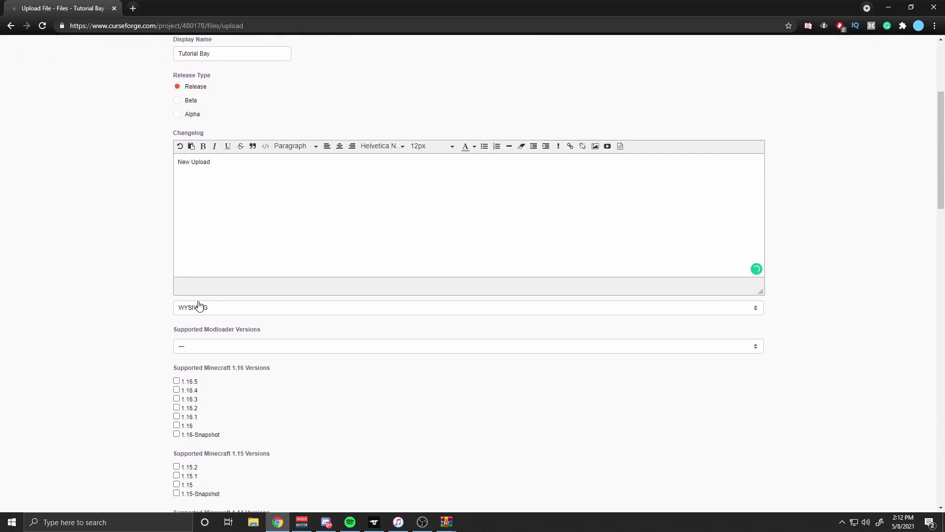
pyautogui.scroll(-2, 143, 302)
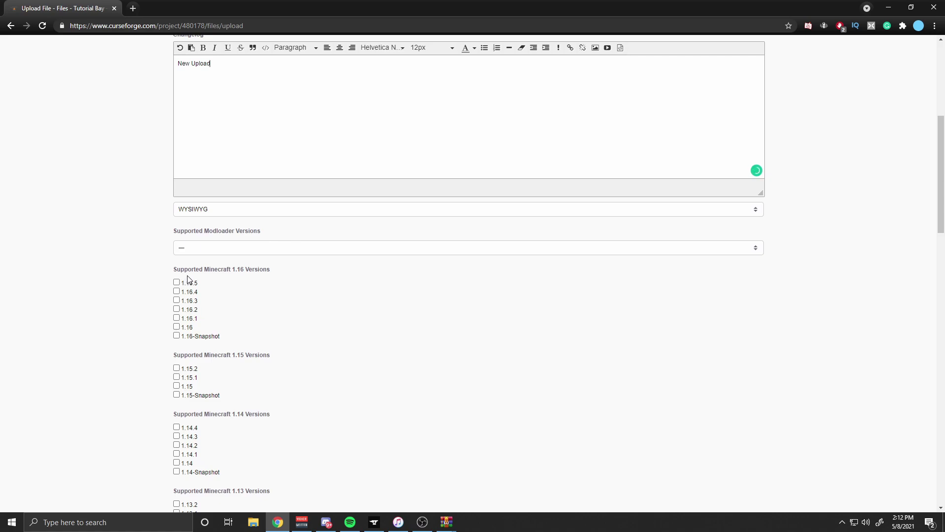
pyautogui.scroll(-1, 187, 278)
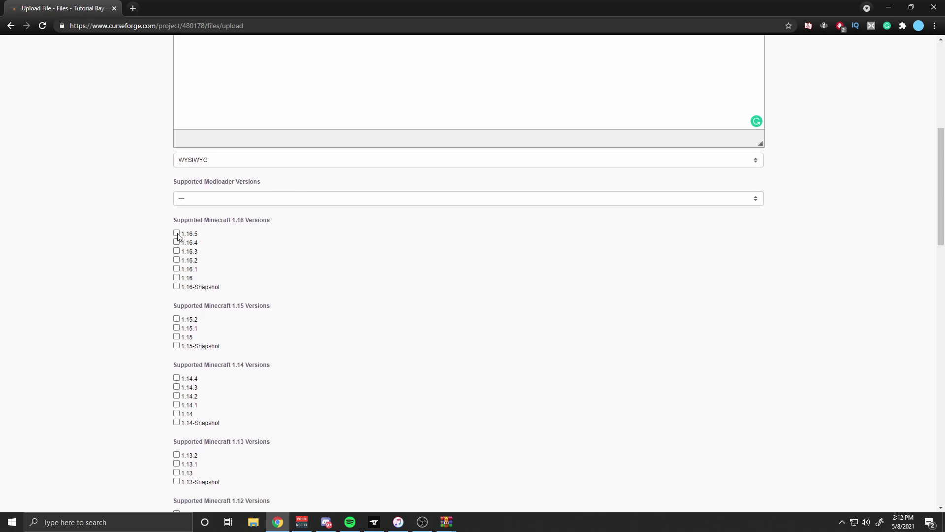
pyautogui.click(177, 234)
pyautogui.scroll(-1, 306, 246)
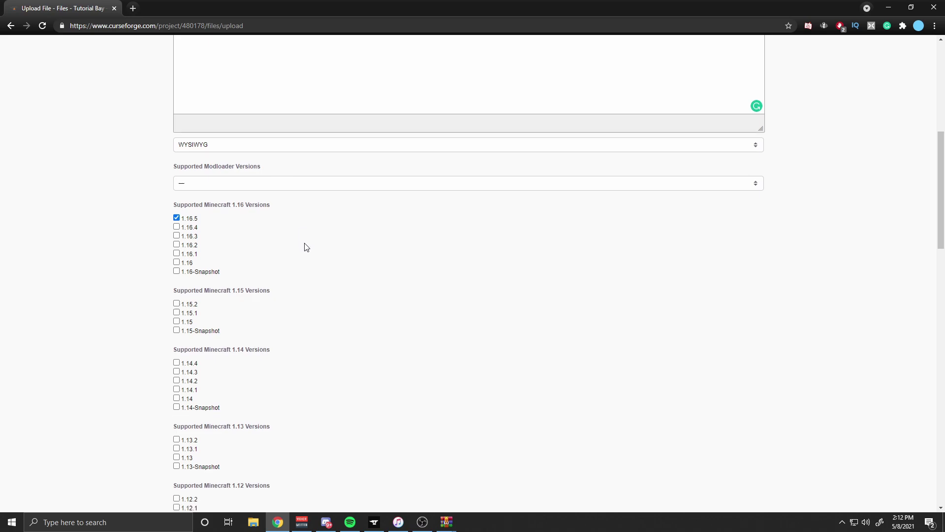
pyautogui.scroll(-20, 306, 246)
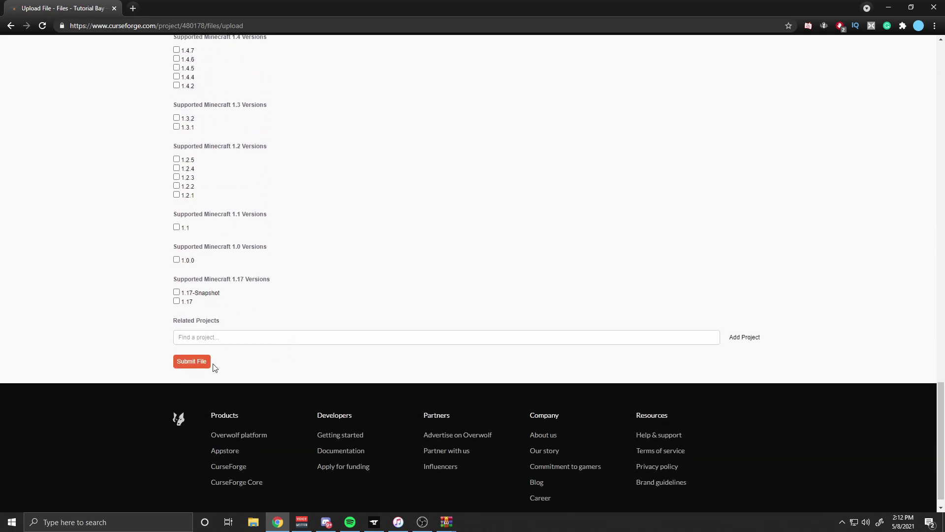
pyautogui.click(199, 363)
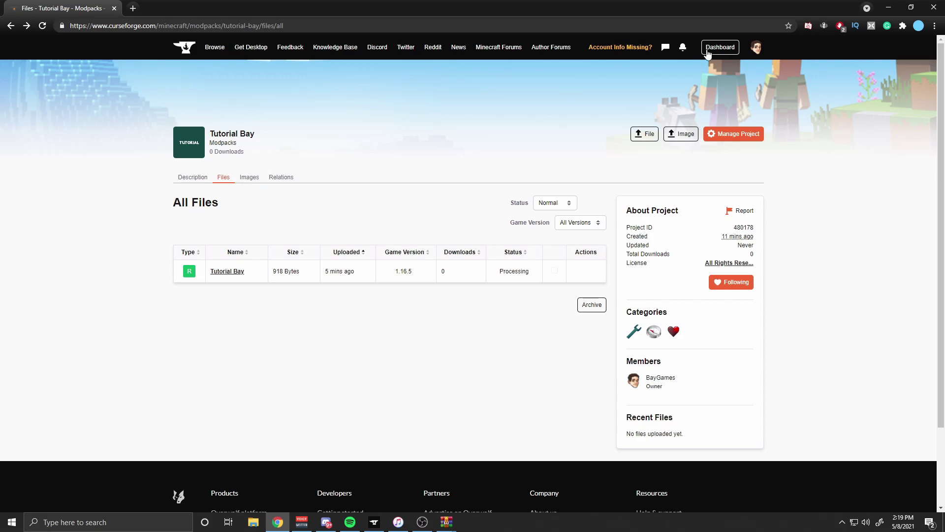
# Check the notifications list from the bell icon, then close it.
pyautogui.click(683, 50)
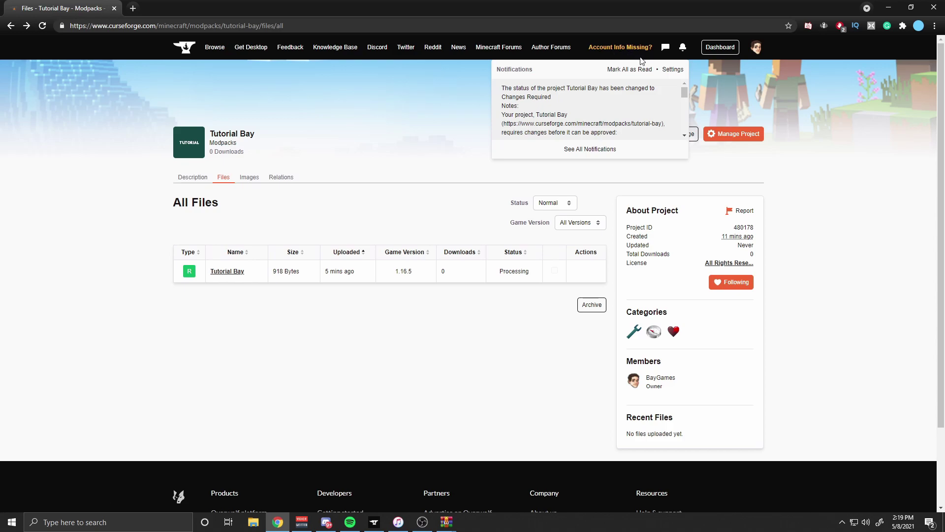
pyautogui.click(683, 50)
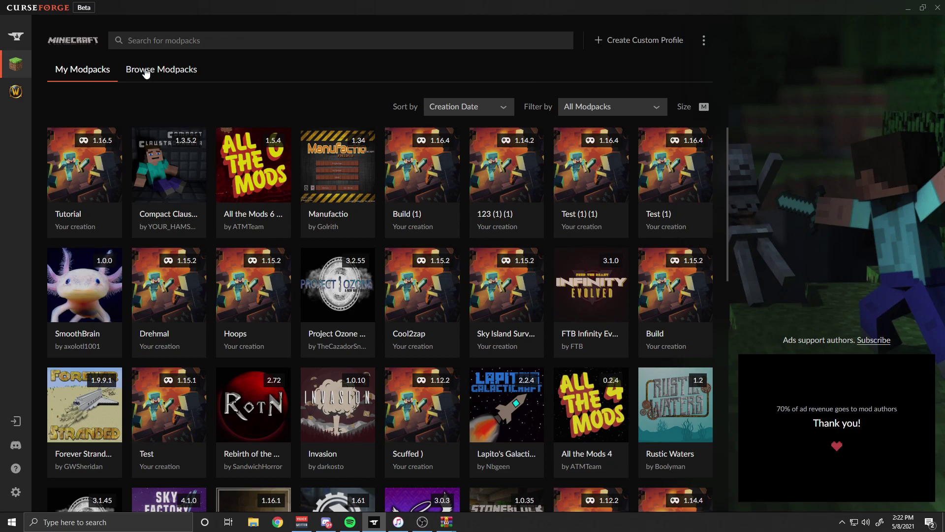
# Search the Browse Modpacks list for 'Bays World'.
pyautogui.click(144, 74)
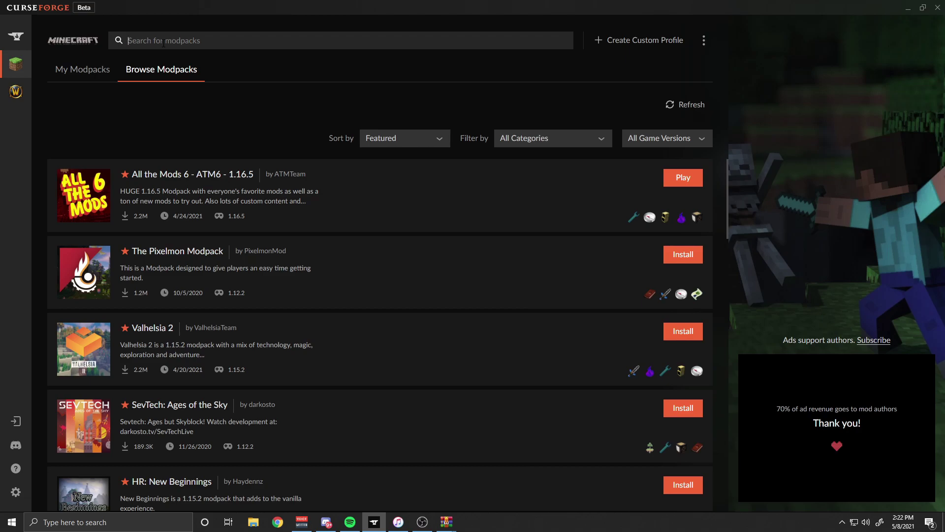
pyautogui.write('Bay')
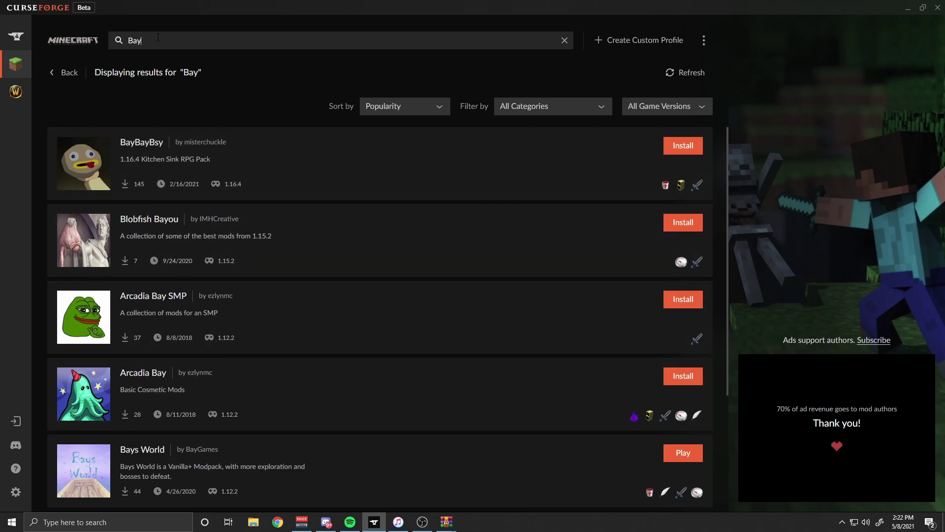
pyautogui.write('s World')
pyautogui.press('BackSpace')
pyautogui.press('BackSpace')
pyautogui.press('BackSpace')
pyautogui.press('BackSpace')
pyautogui.write('orld')
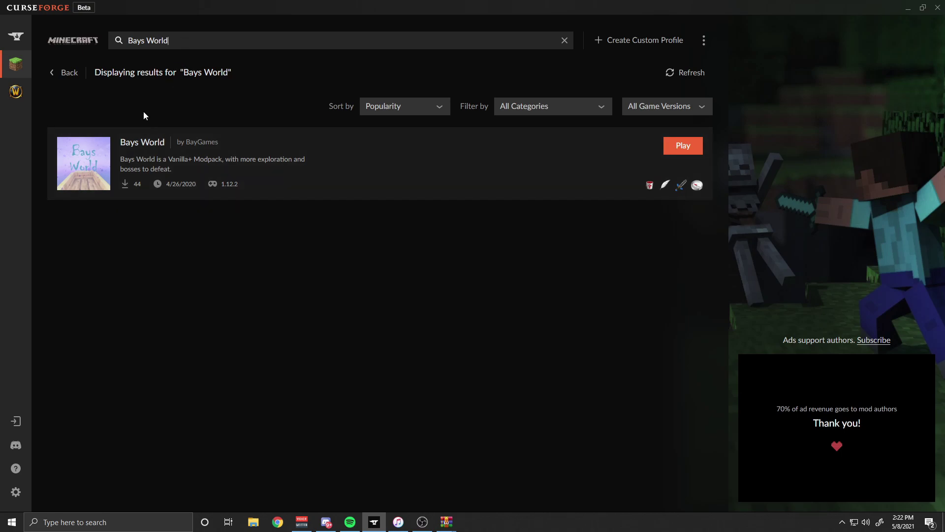
# Replace the search with the creator's author name to list Bays World and Builders of Bay.
pyautogui.tripleClick(173, 40)
pyautogui.write('BayGames')
pyautogui.press('Return')
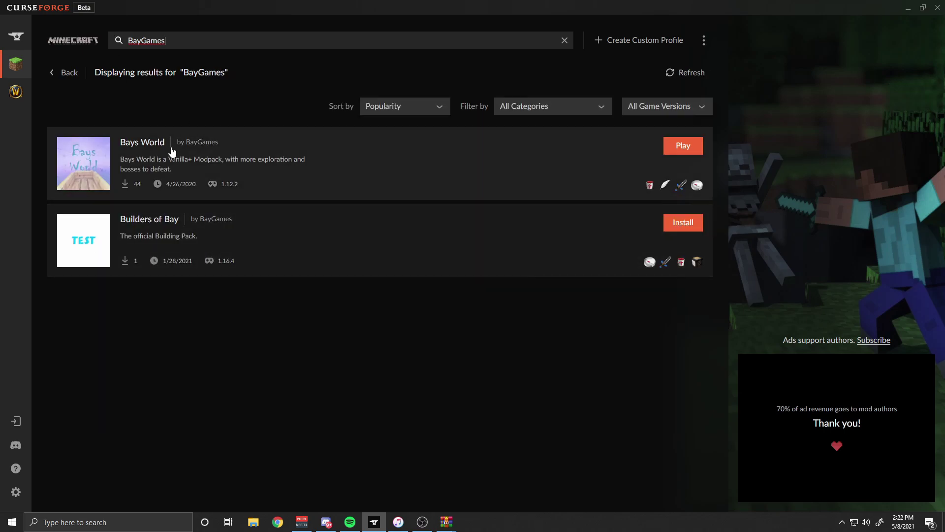